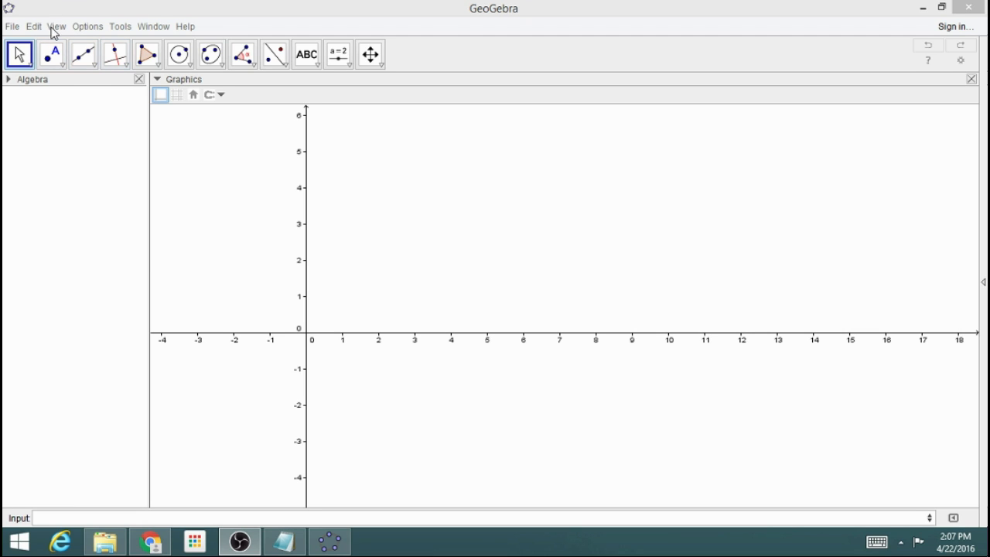
- Show the CAS view and close the Graphics and Algebra views so that only CAS remains
click(55, 28)
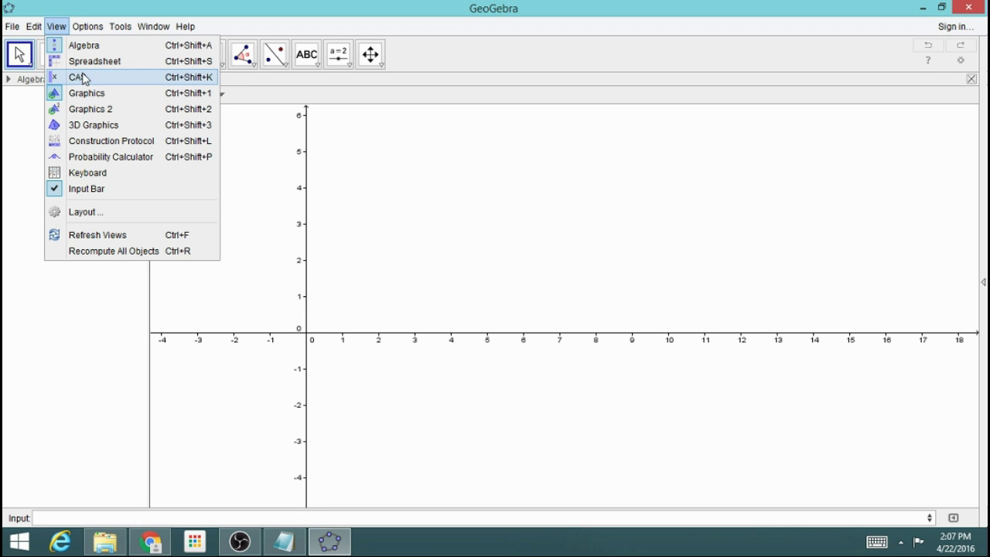
key(Escape)
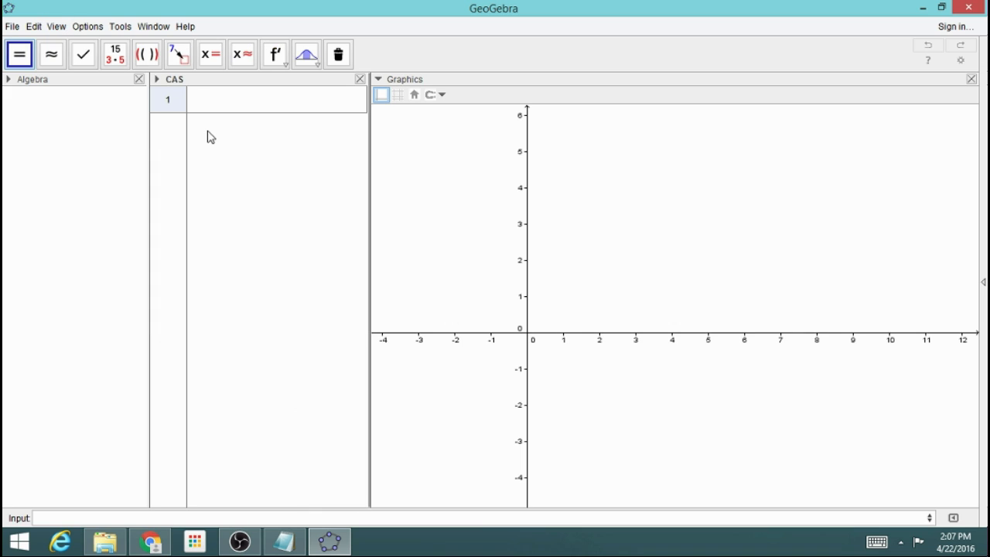
click(972, 78)
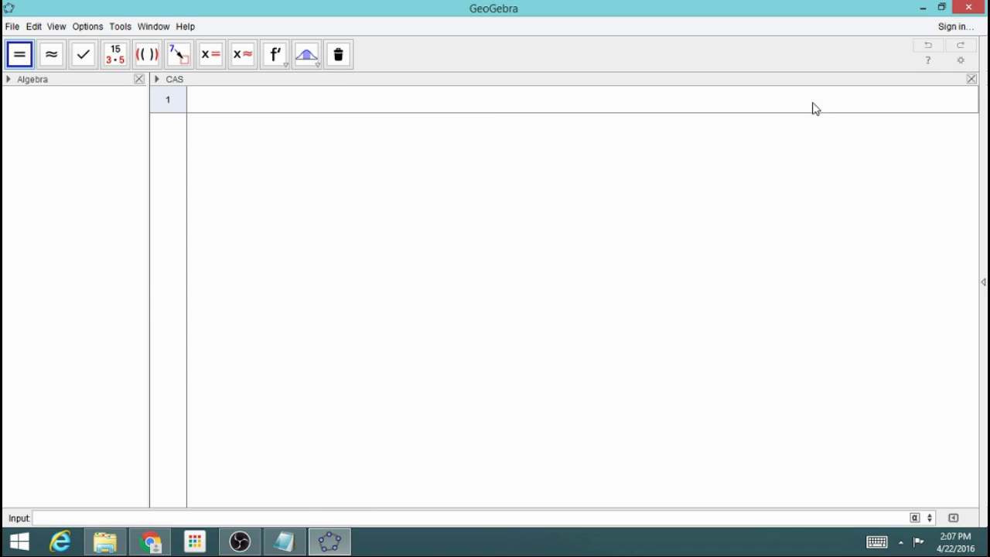
click(139, 80)
- Solve the equation 3x+4=9 for x in CAS row 1 with the Solve command
click(139, 105)
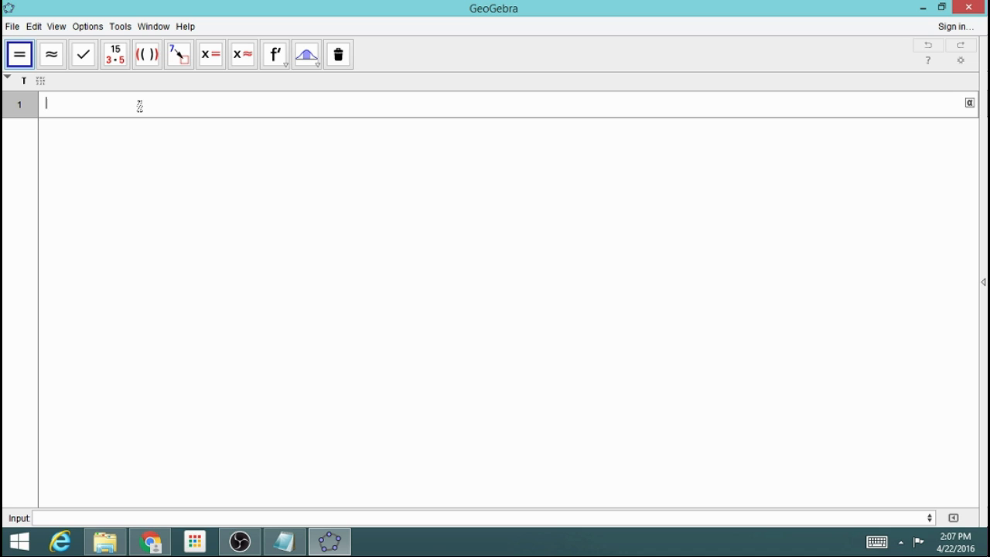
text(sol)
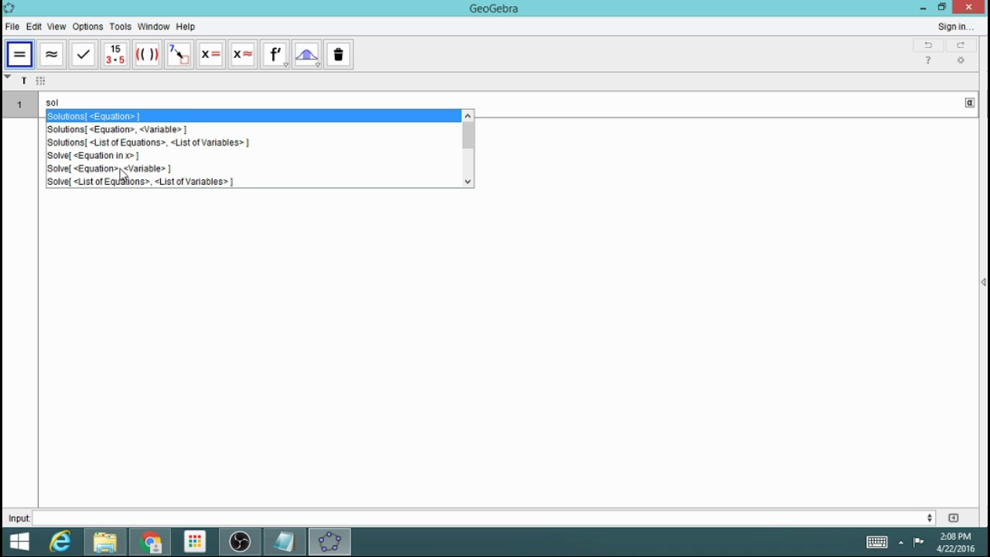
text(ve)
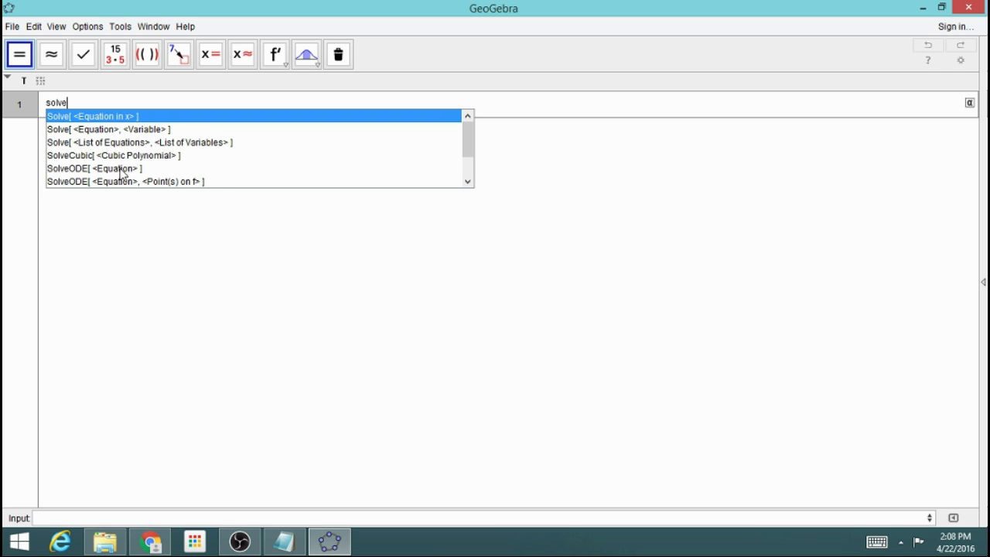
text([)
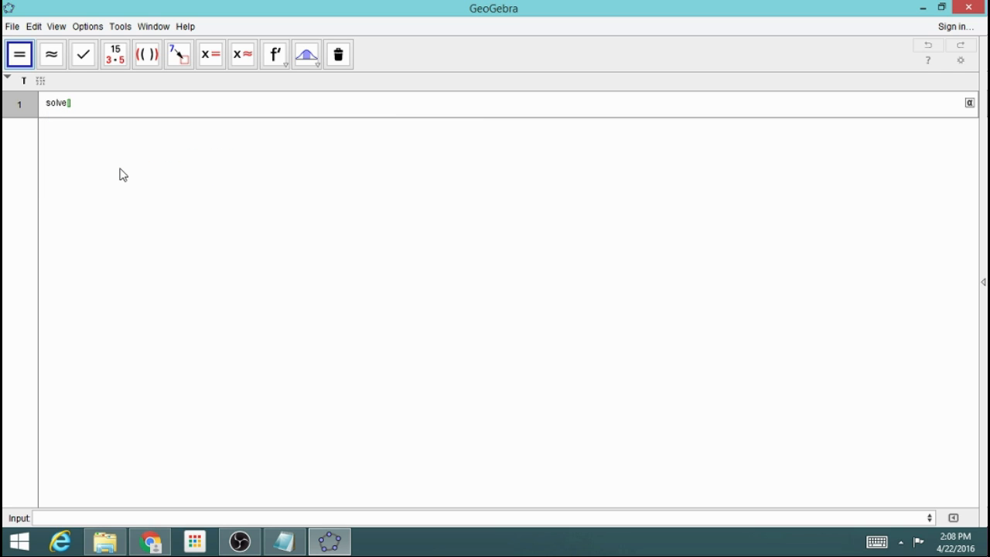
text(3x+4=9,x)
key(Return)
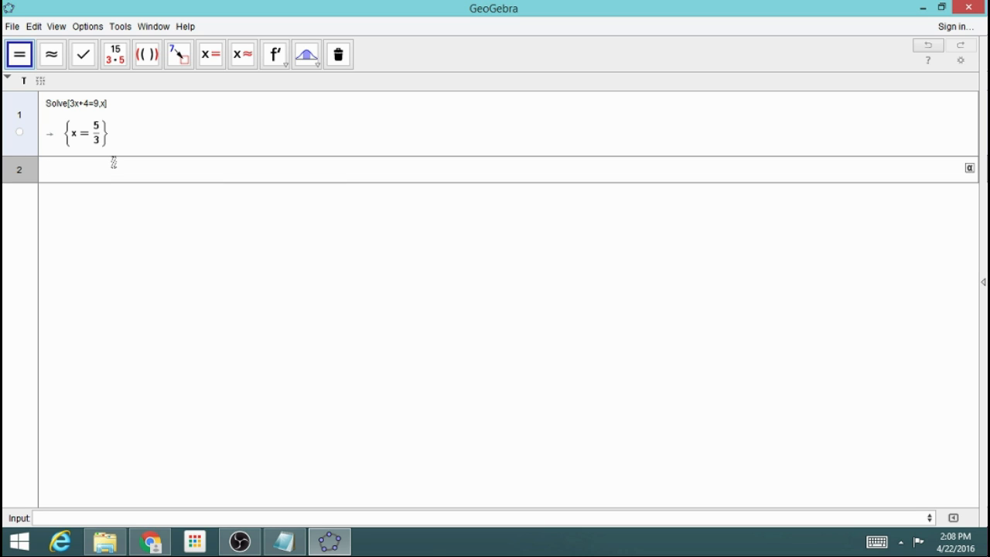
- Simplify the expression 3x+4x+1/5x in CAS row 2 with the Simplify command
text(si)
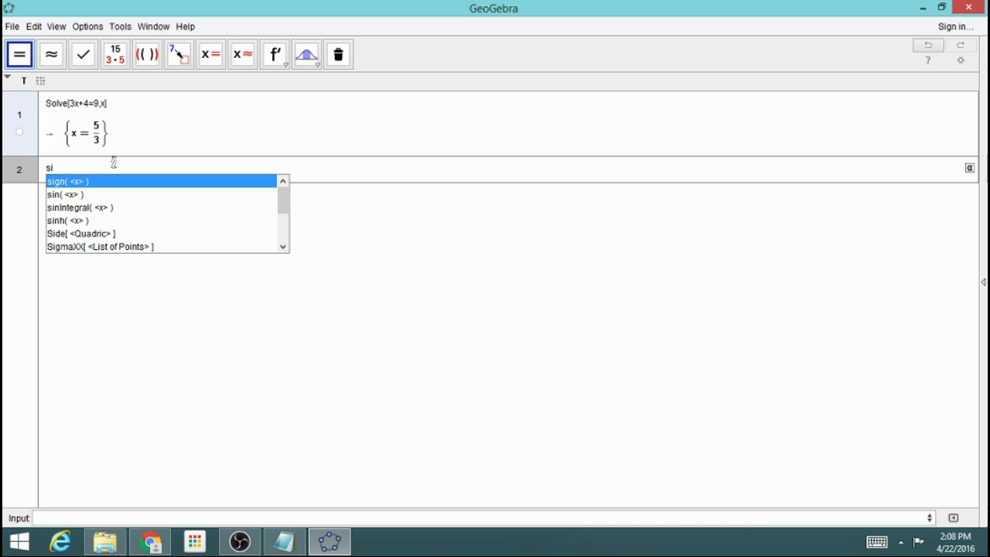
text(mp)
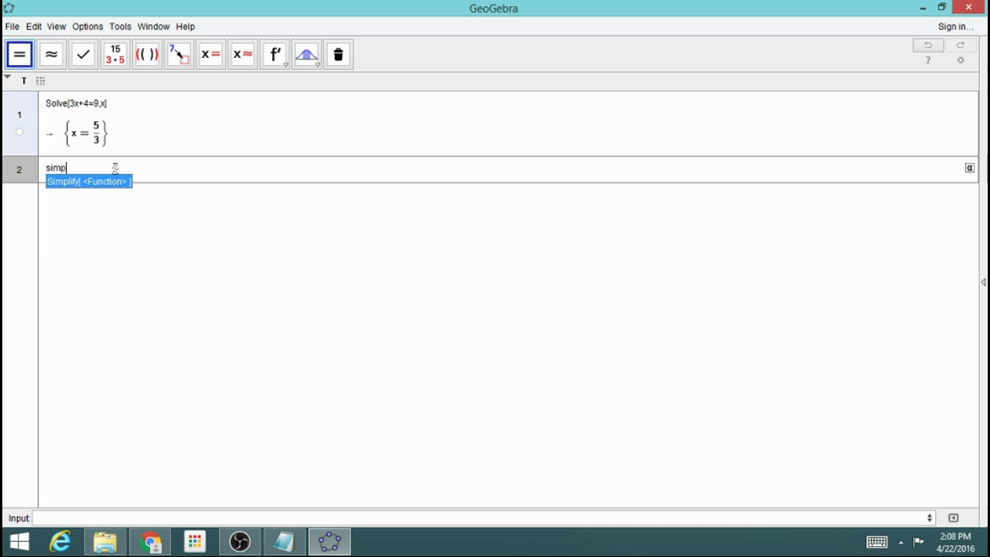
click(113, 184)
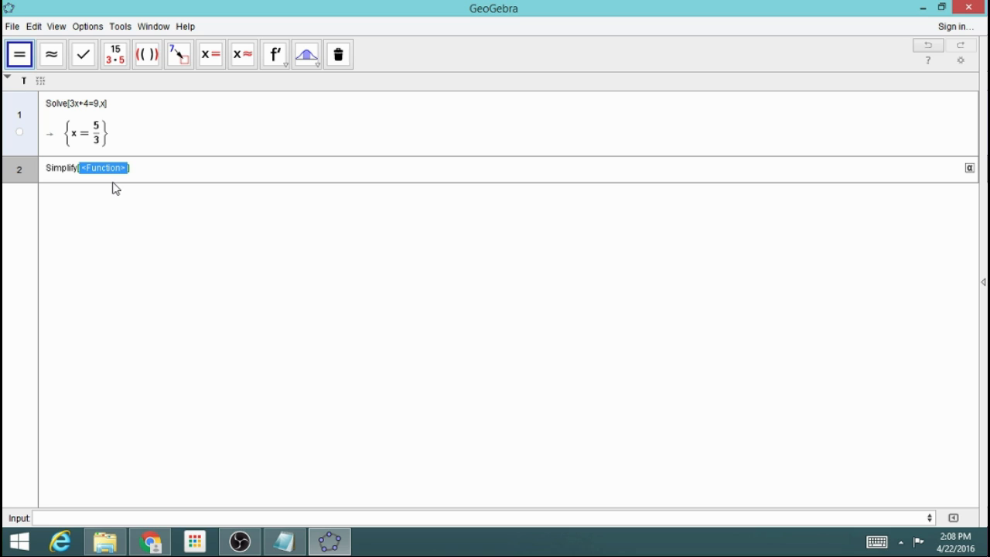
text(3x+)
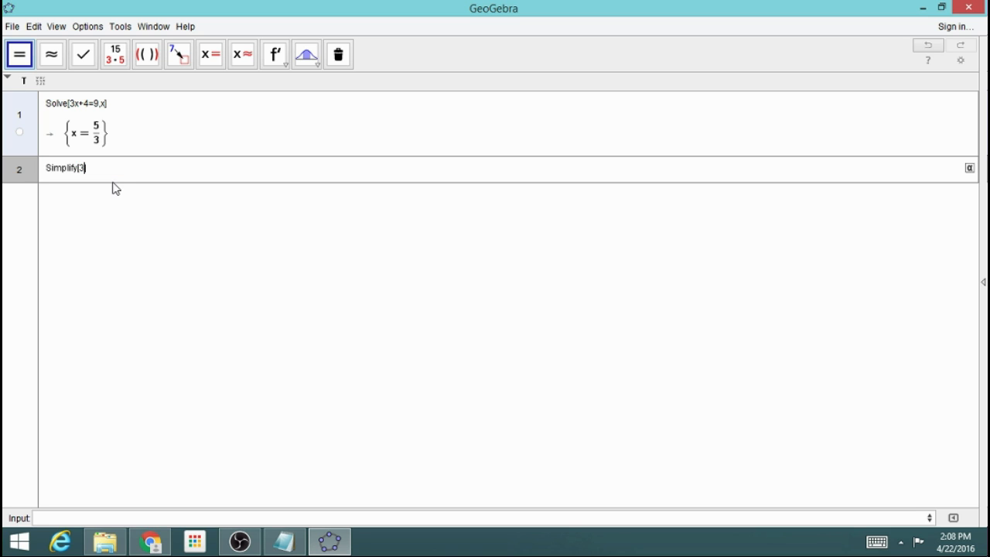
text(4x+1/5x)
key(Return)
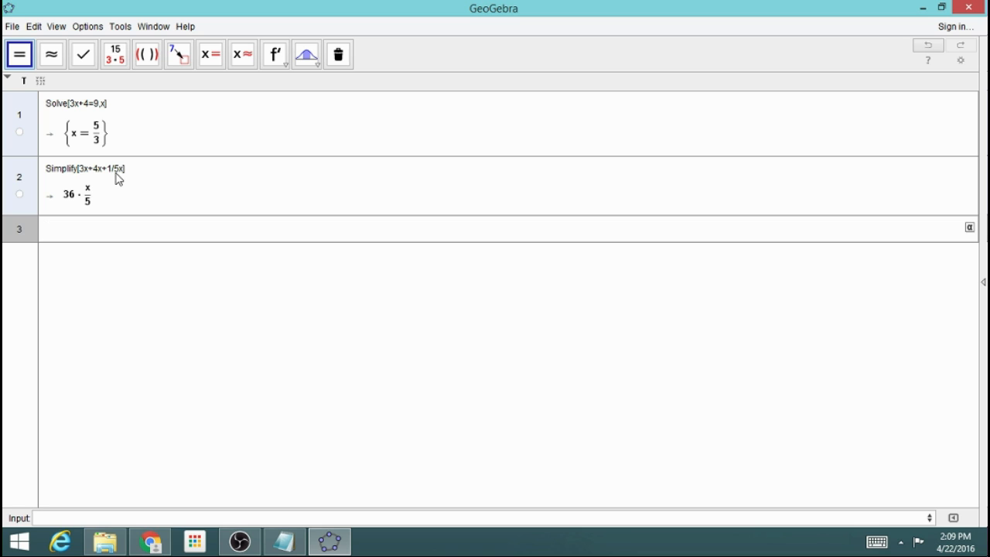
- Copy the whole Simplify command from row 2 into the empty row 3
click(118, 176)
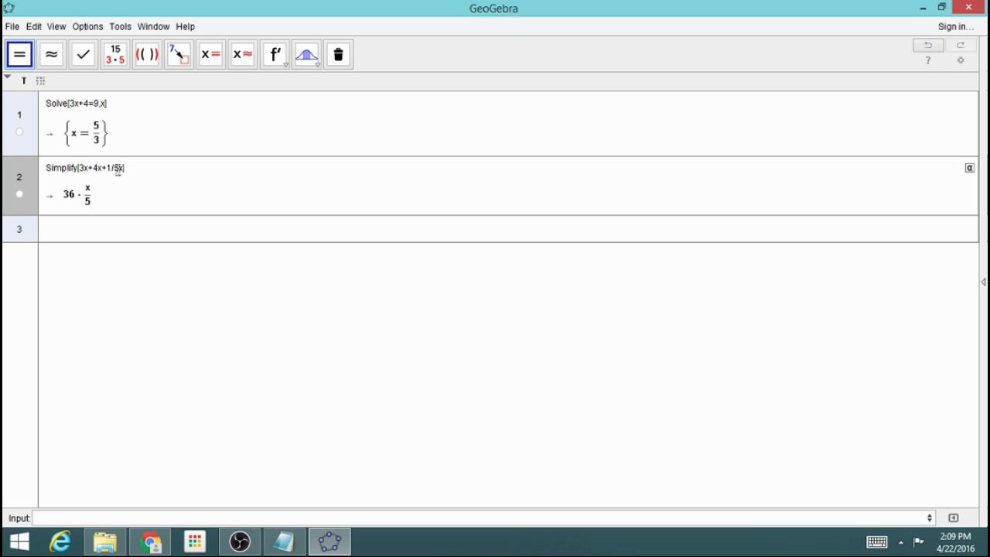
double_click(95, 168)
click(62, 232)
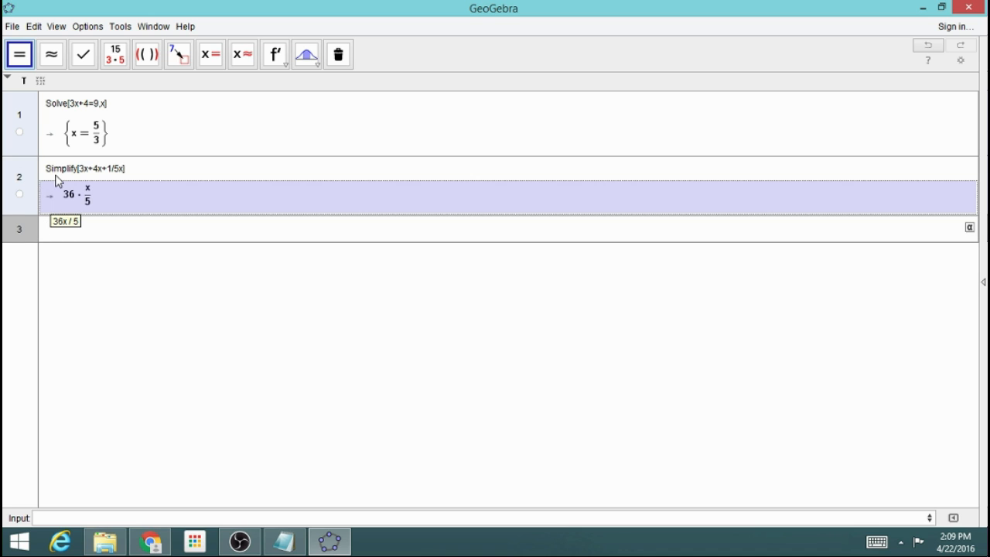
click(77, 167)
drag(125, 168, 83, 229)
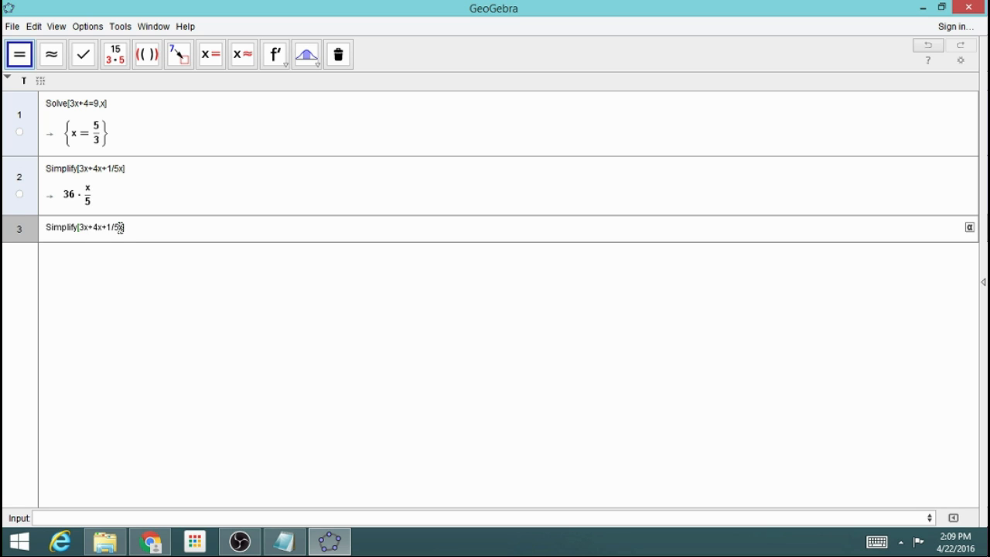
- Enclose 1/5 in parentheses in row 3 and evaluate Simplify[3x+4x+(1/5)x]
text())
key(Left)
key(Left)
key(Left)
key(Left)
text(()
key(Return)
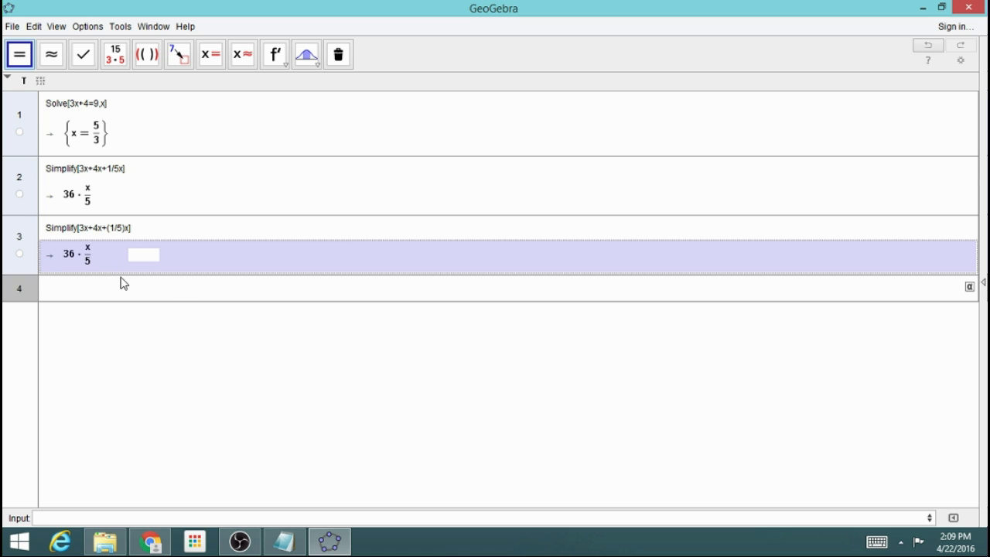
click(53, 262)
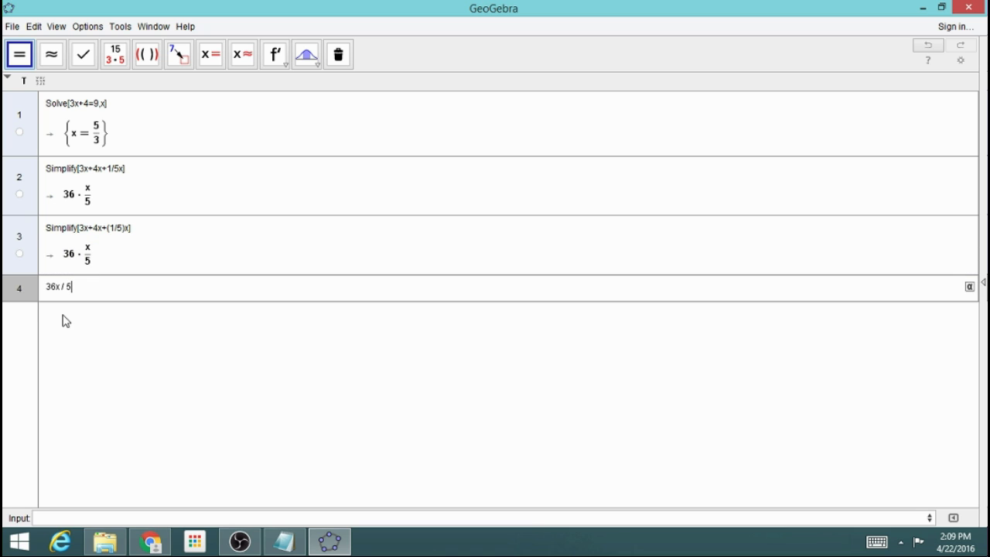
click(287, 66)
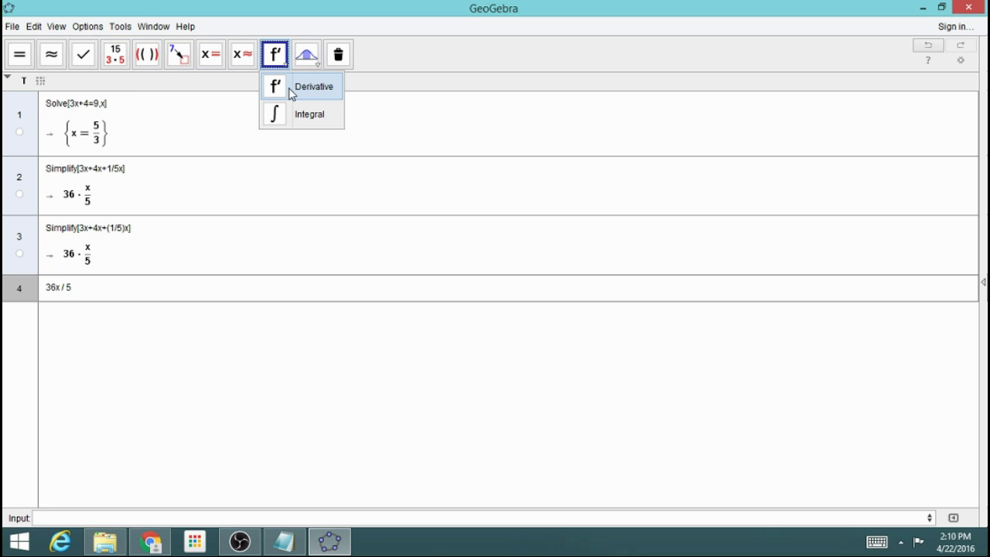
click(315, 67)
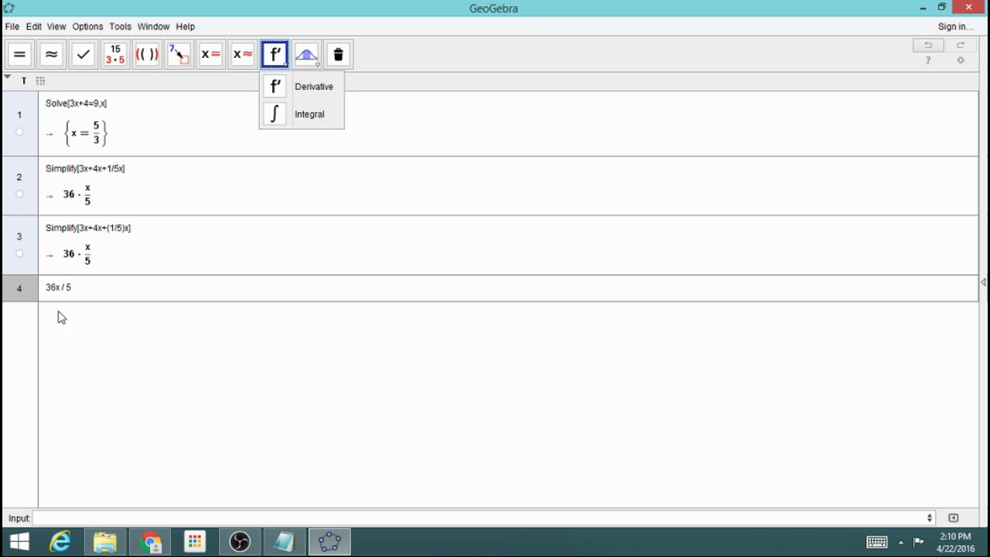
click(93, 286)
drag(93, 286, 34, 294)
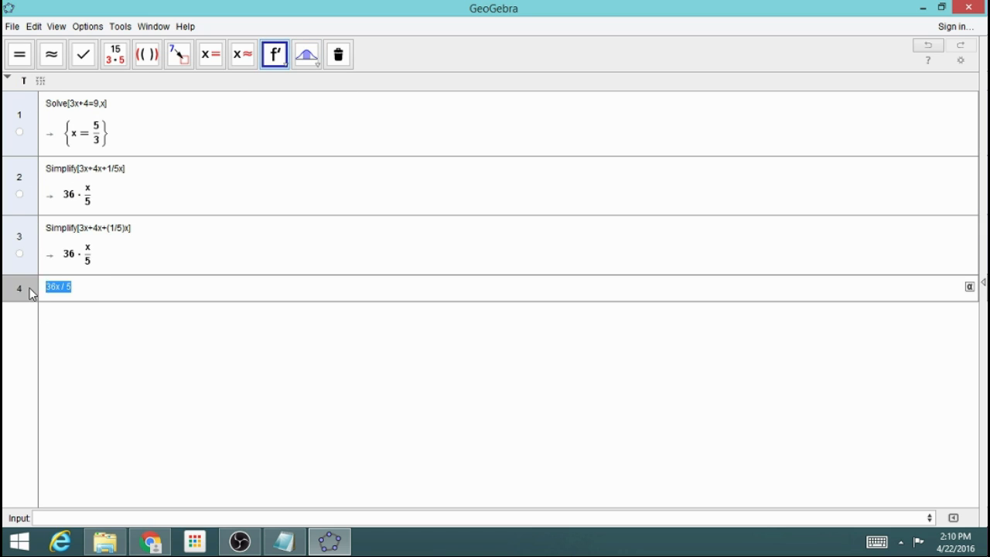
key(BackSpace)
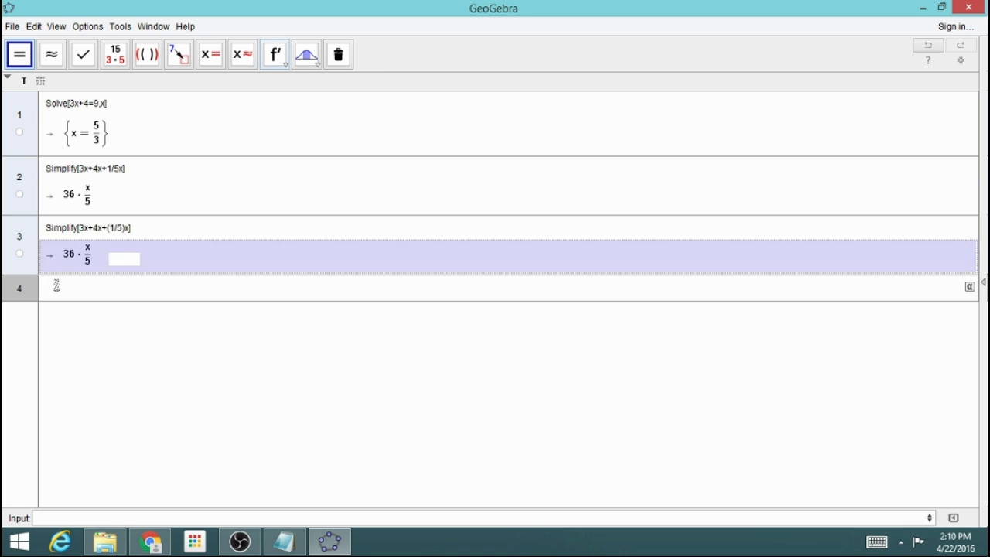
- Enter 3x^4 in row 4 and compute its derivative with the Derivative tool
click(276, 55)
click(277, 88)
click(73, 290)
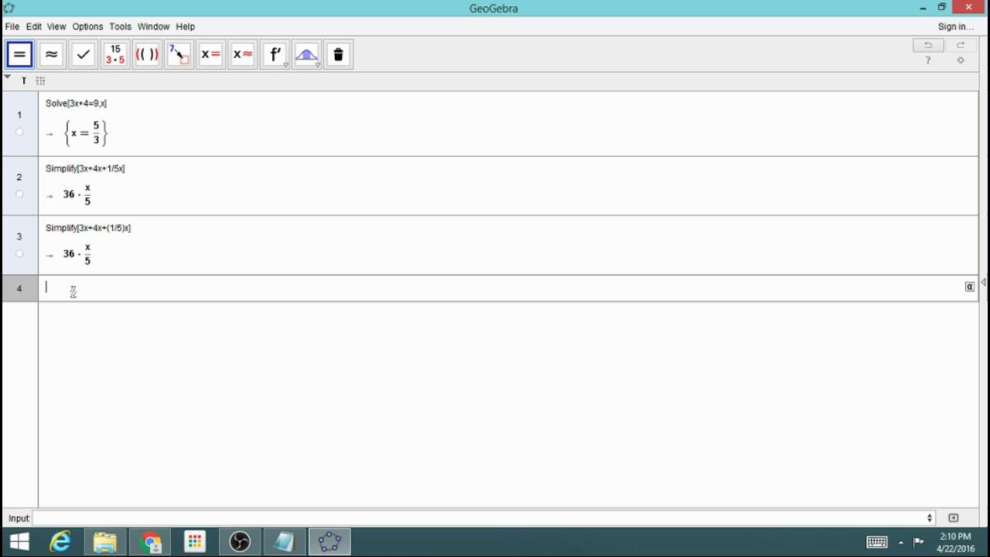
text(3x^4)
click(276, 57)
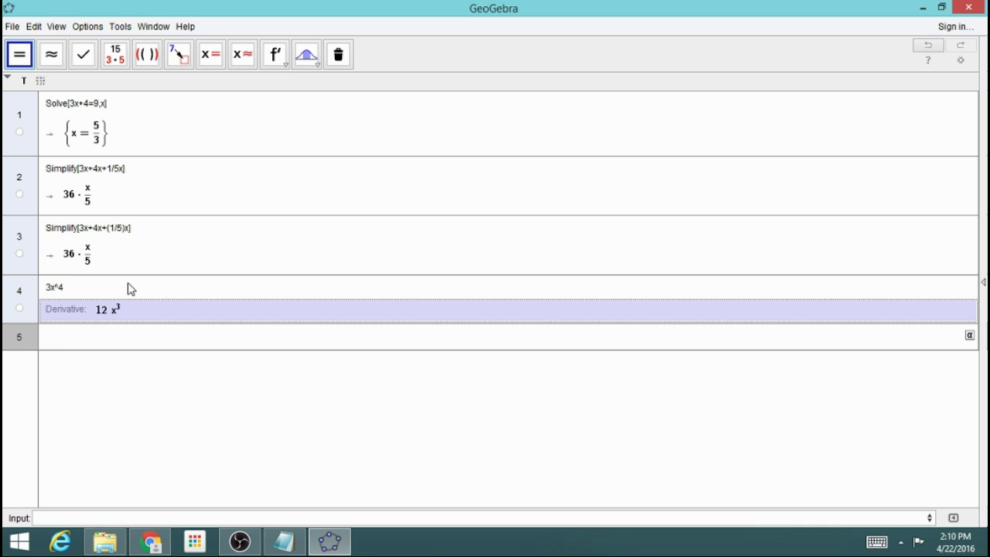
- Enter 12x^3 in row 5 and compute its integral with the Integral tool
text(12x^3)
click(284, 63)
click(302, 114)
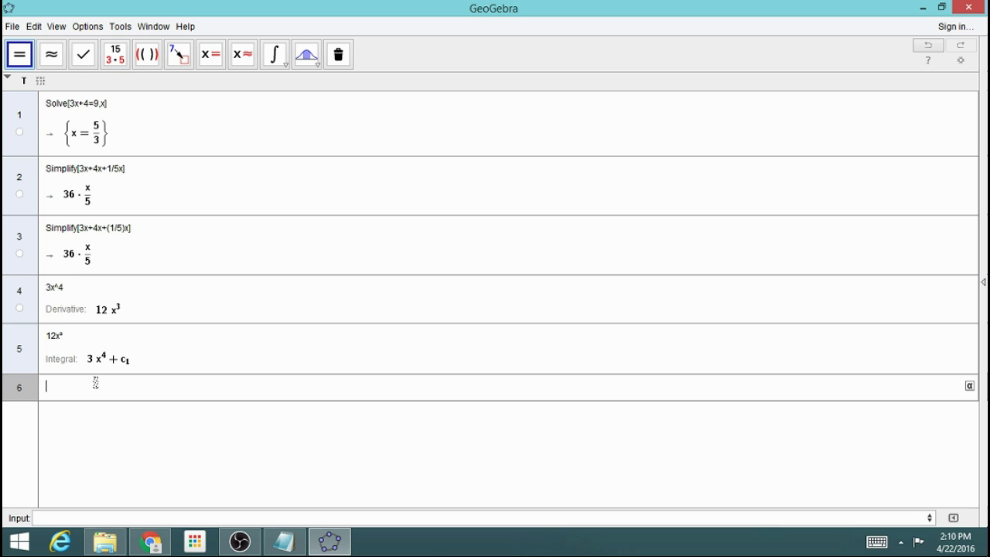
text(factro)
key(BackSpace)
key(BackSpace)
key(BackSpace)
key(BackSpace)
key(BackSpace)
key(BackSpace)
- Try to compute the greatest common divisor of 124, 256 and 198 in row 6 with the GCD command
text(GCD[124,256,198)
key(Return)
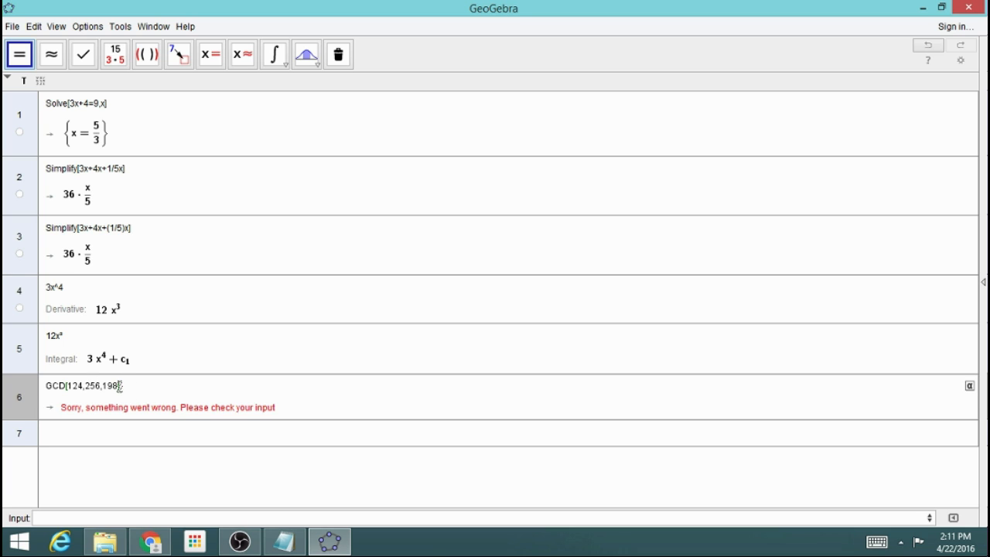
- Remove 198 from the GCD command in row 6 and evaluate GCD[124,256]
triple_click(116, 385)
click(115, 386)
key(BackSpace)
key(BackSpace)
key(BackSpace)
key(BackSpace)
key(BackSpace)
key(BackSpace)
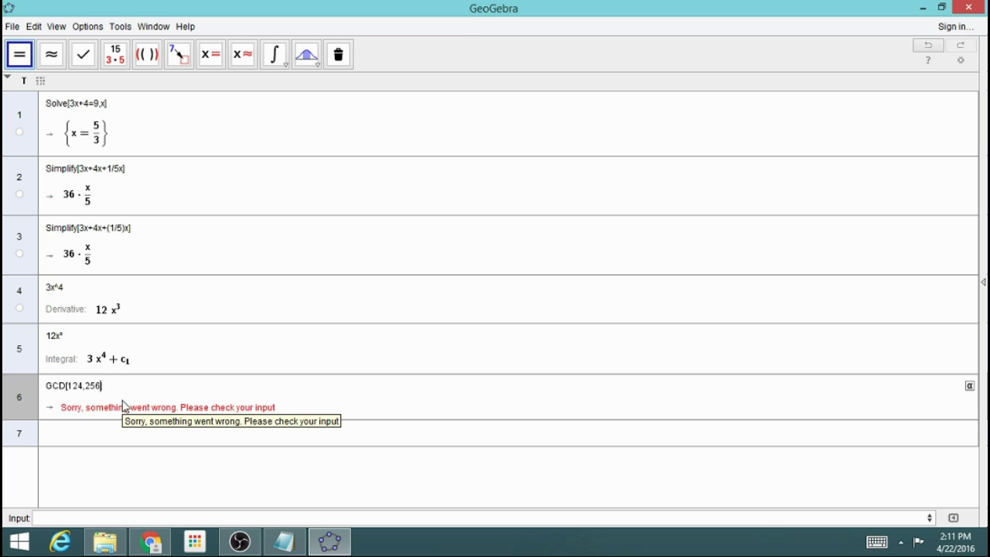
text(6])
key(Return)
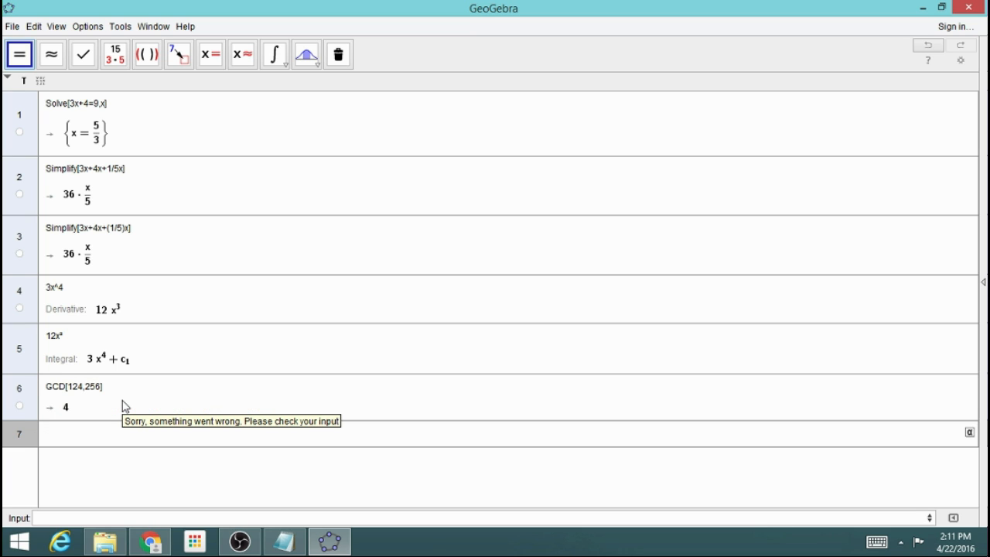